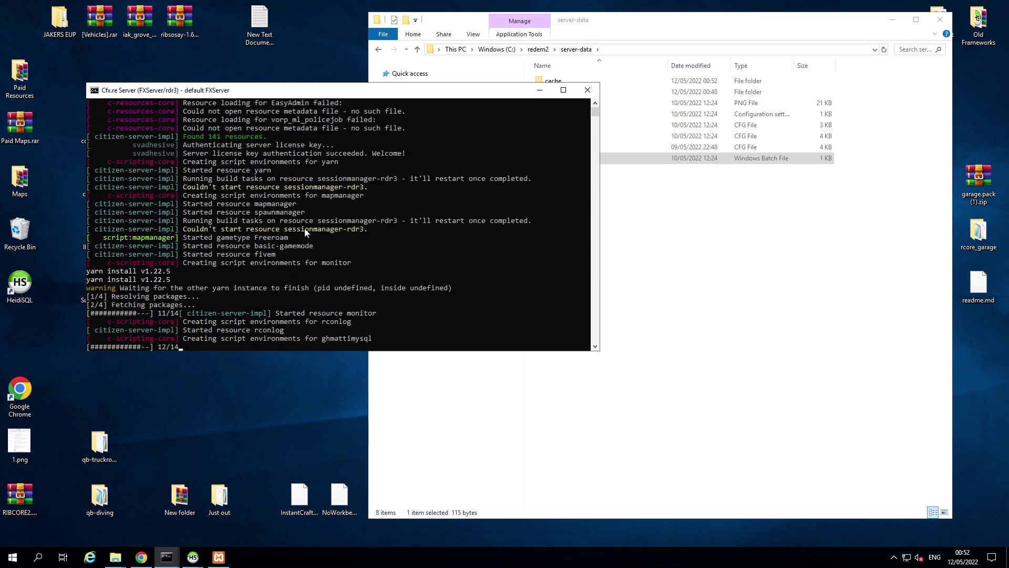
Step: Move the FXServer console window over the Explorer window
left_click_drag(414, 96, 563, 75)
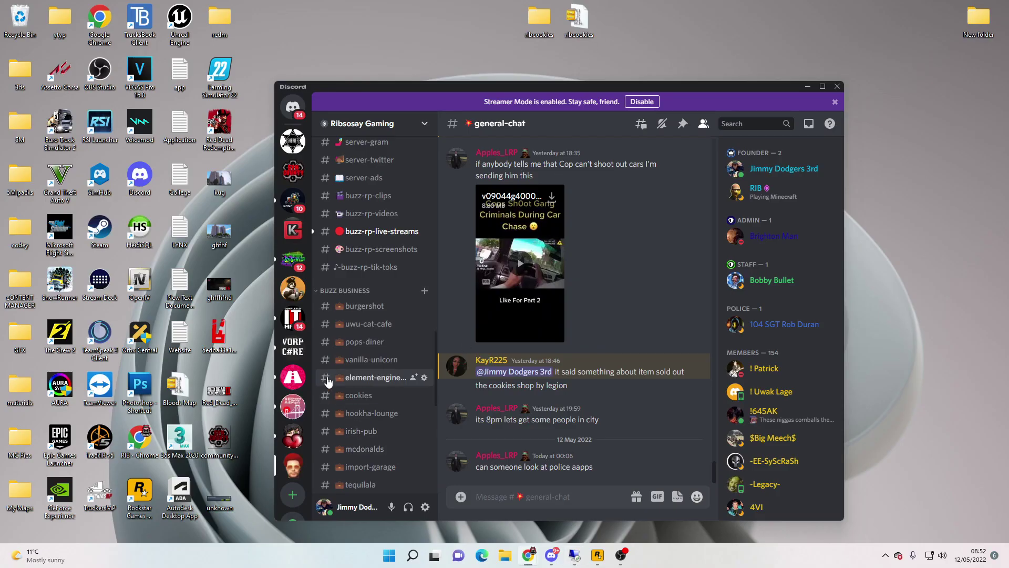
Step: Open the redm desktop folder and launch RedM.exe
double_click(217, 20)
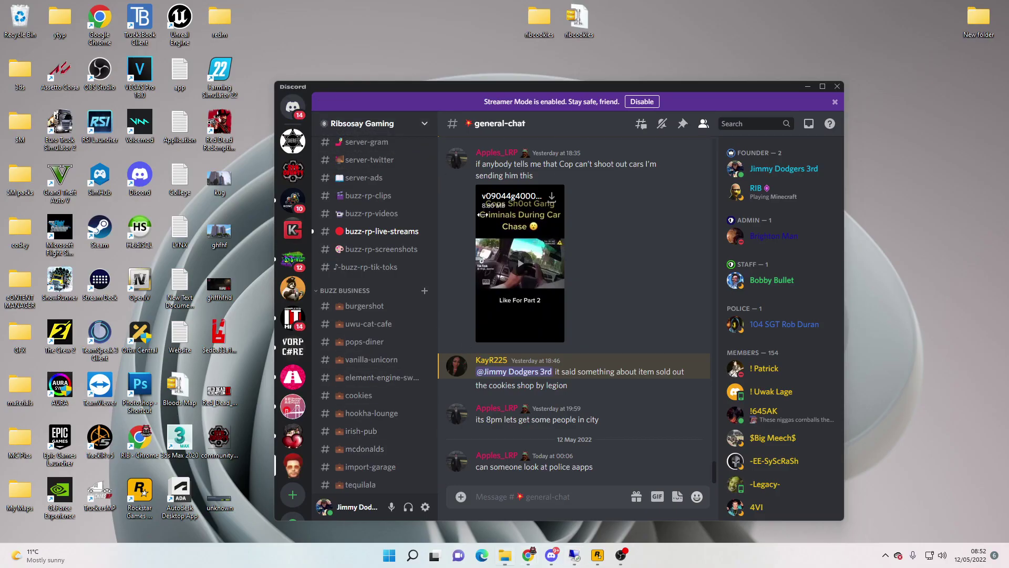
double_click(522, 200)
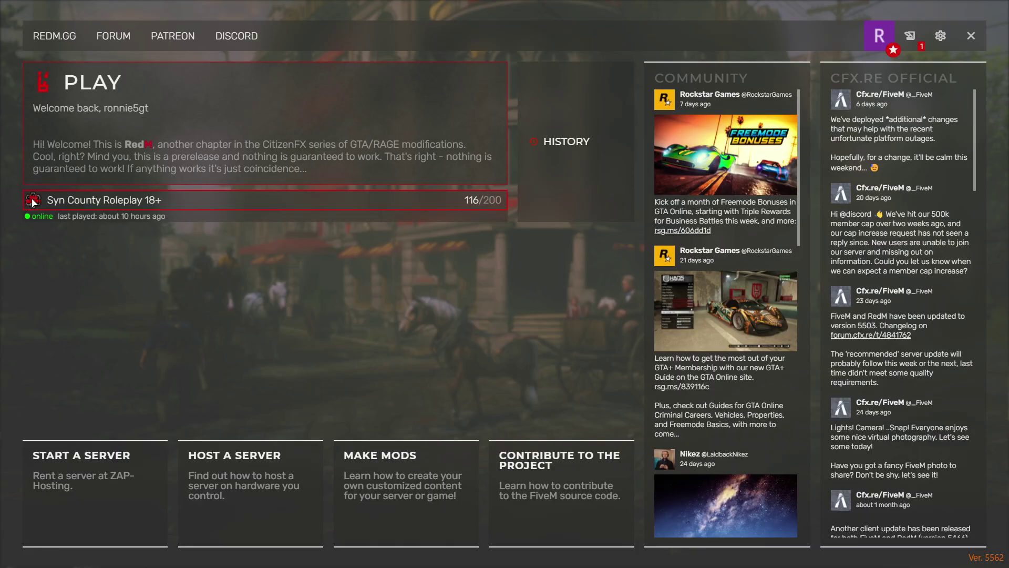
Step: Show RedM's HISTORY list of recently played servers
left_click(564, 138)
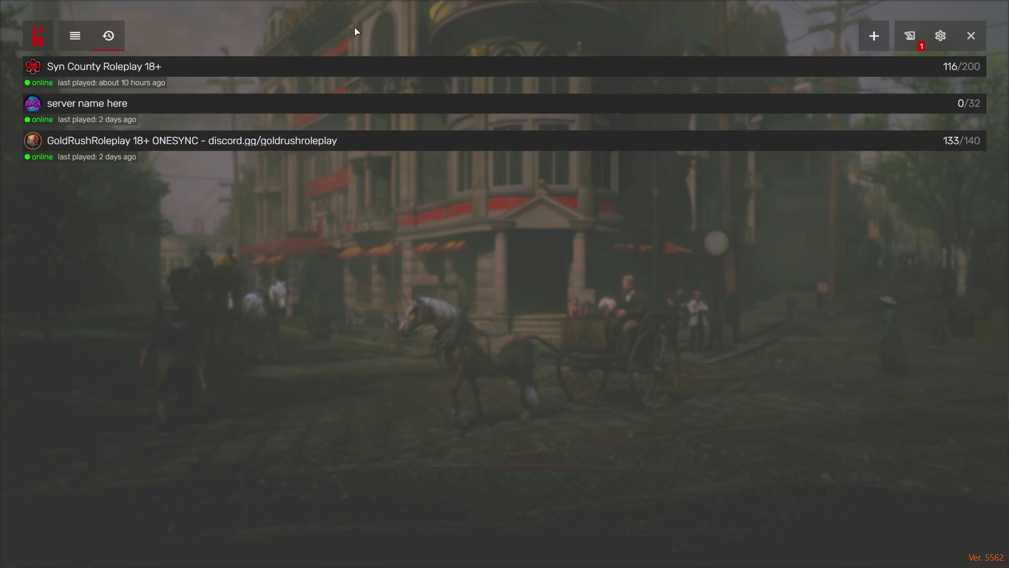
Step: Read the server ID from Chrome's Keymaster list, then open RedM's F8 console
key("alt+Tab")
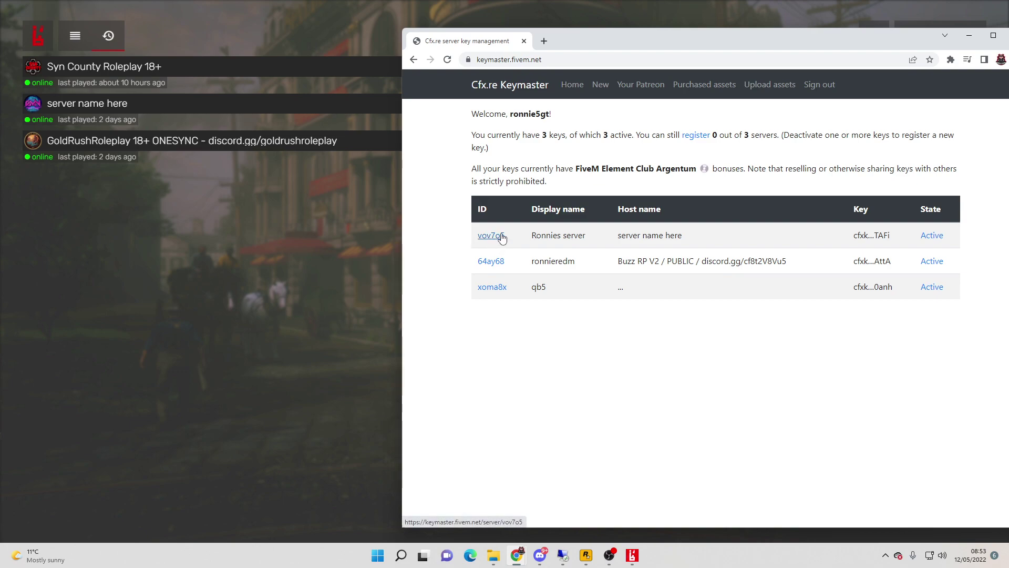
key("alt+Tab")
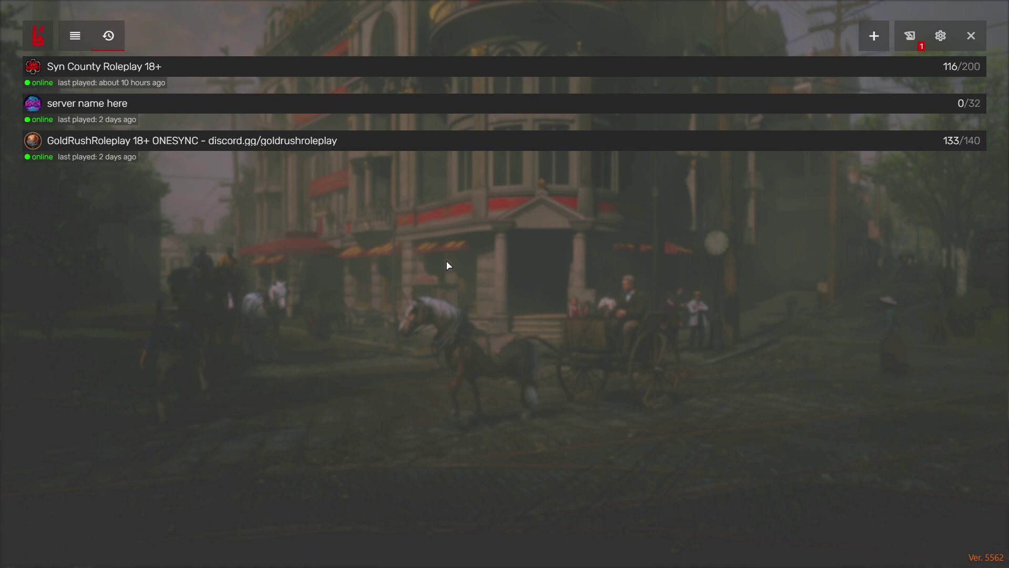
key("F8")
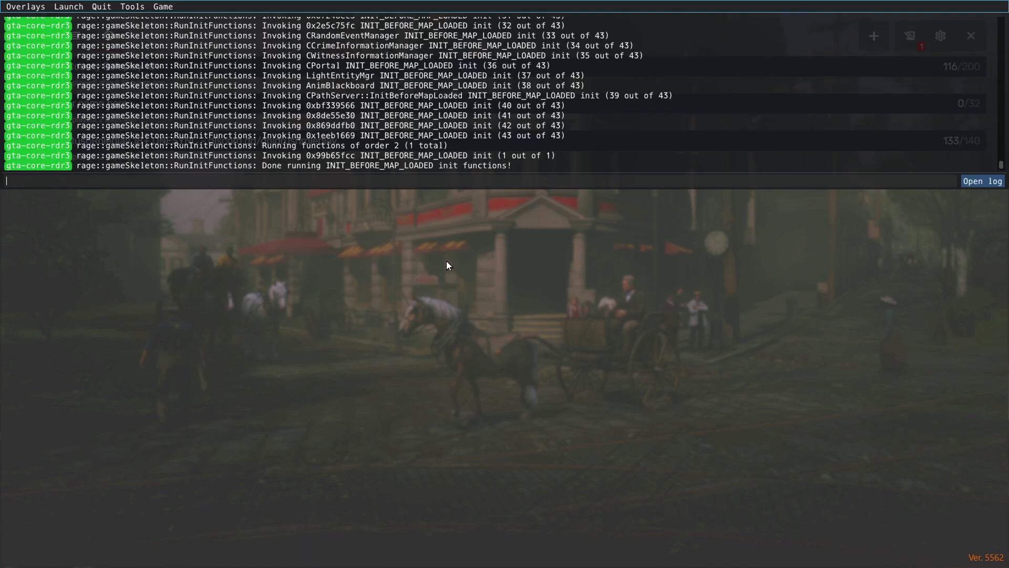
Step: Run 'connect vov7o5' in the RedM console and dismiss the failed connection message
type("connect")
type("vov7o5")
key("Return")
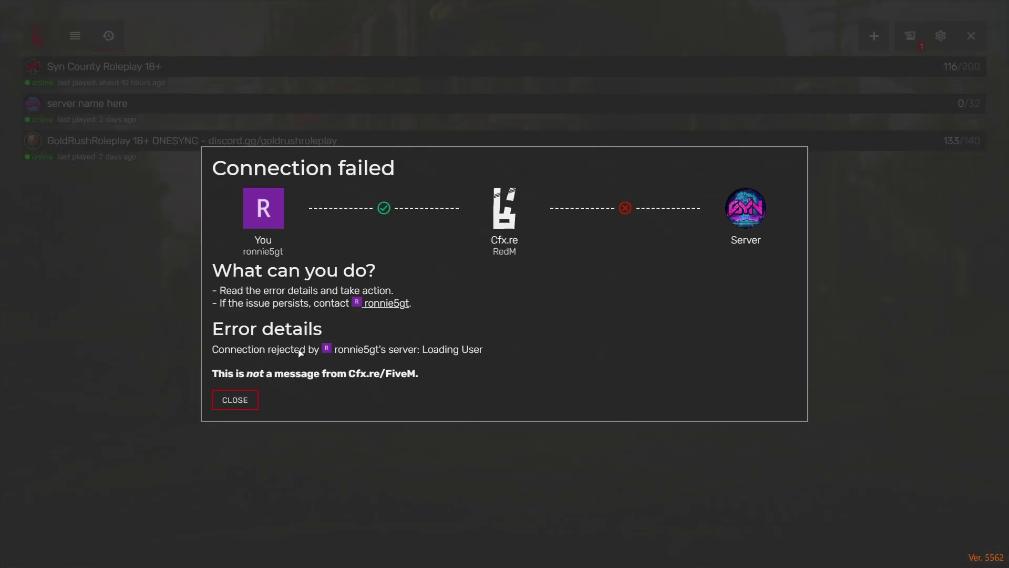
left_click(234, 401)
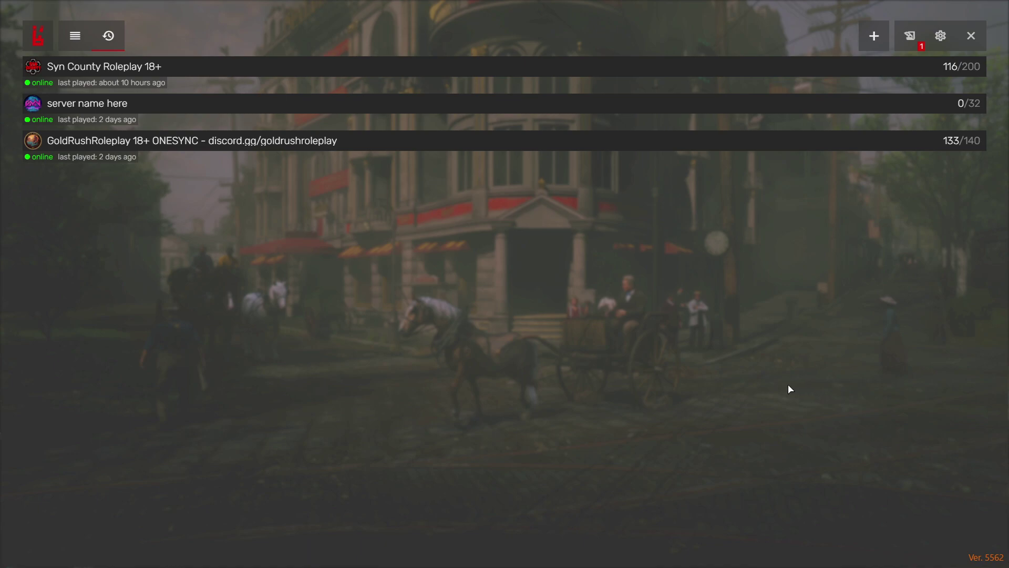
Step: Retry the connect command, dismiss the second failure, and switch to the FXServer console
key("F8")
type("connect vov7o5")
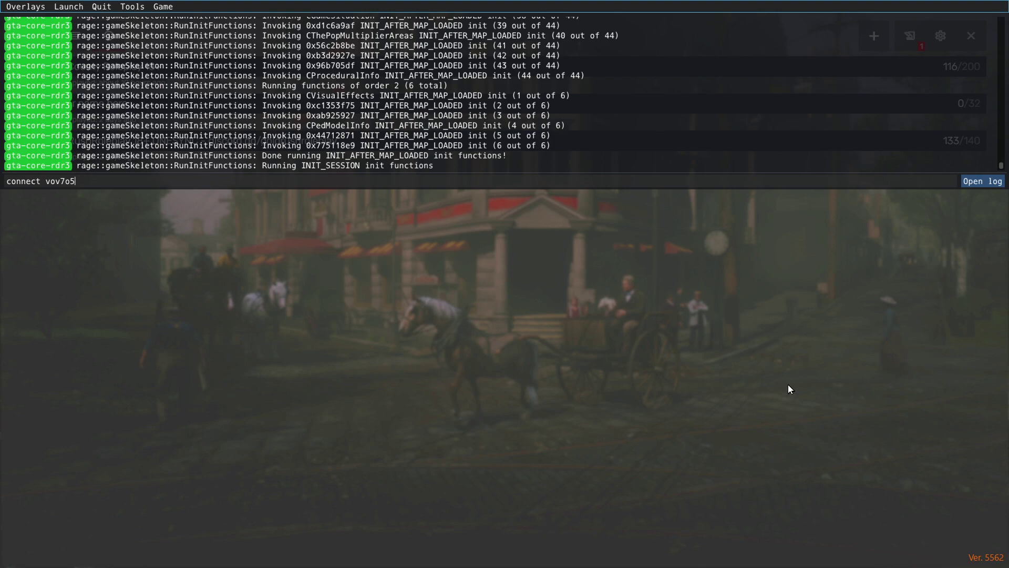
key("Return")
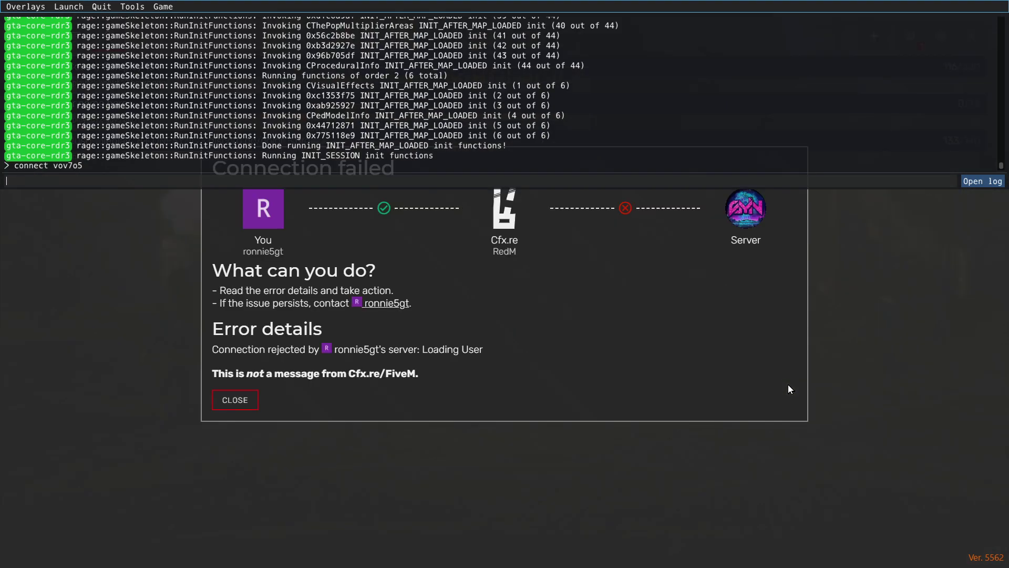
key("F8")
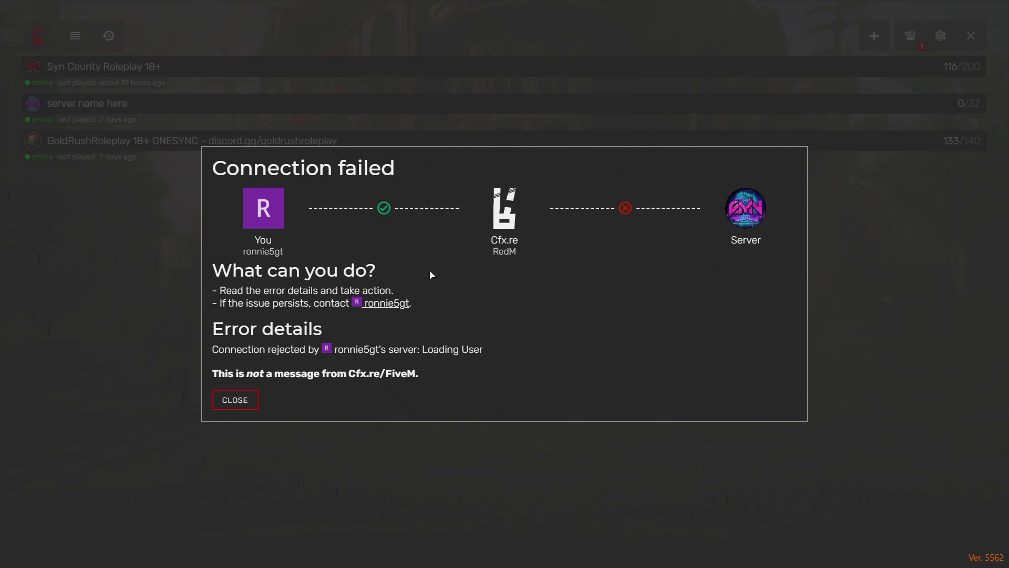
left_click(234, 404)
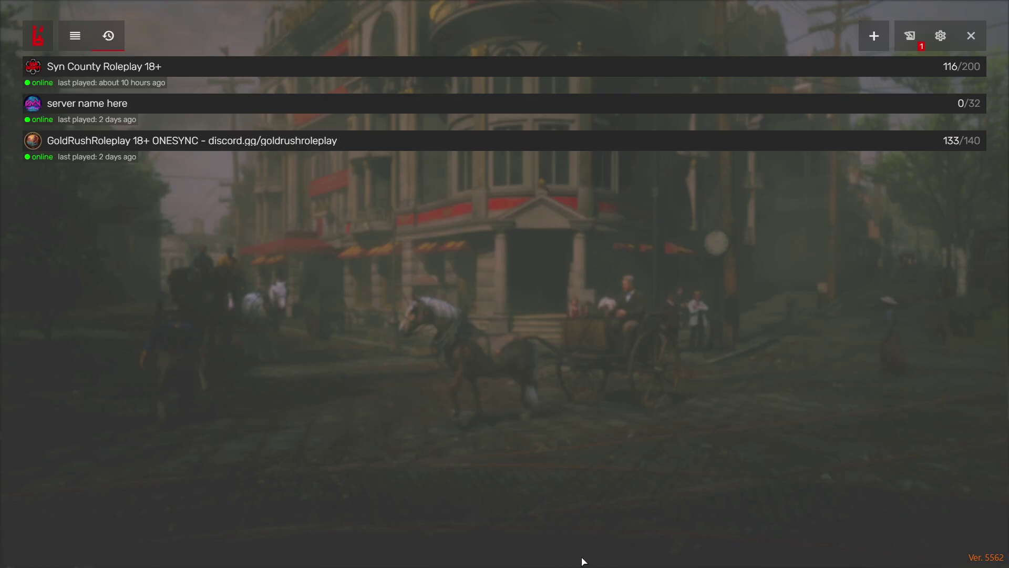
key("alt+Tab")
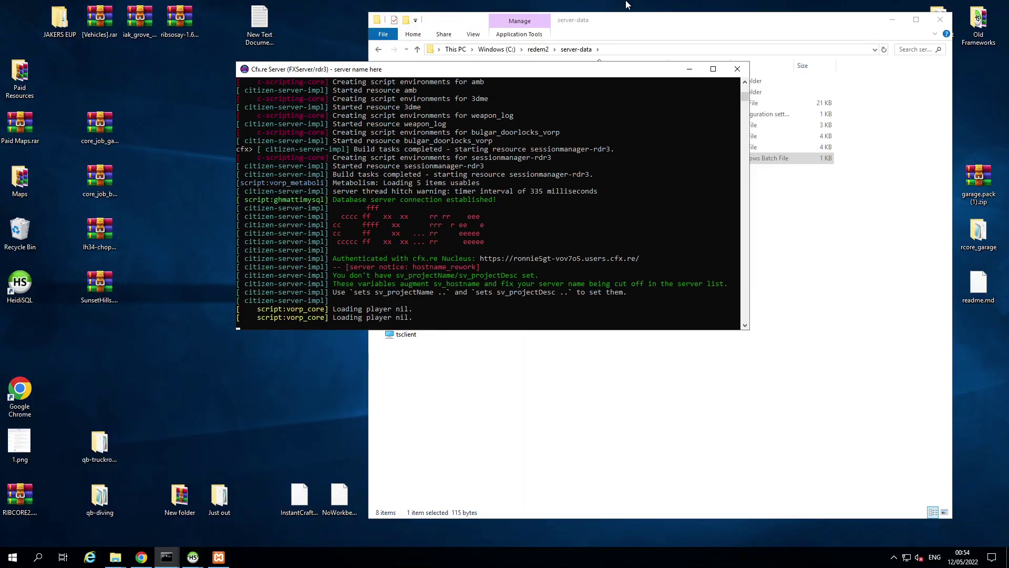
Step: Join 'server name here' from the list, check the FXServer log, then exit RedM to desktop
key("alt+Tab")
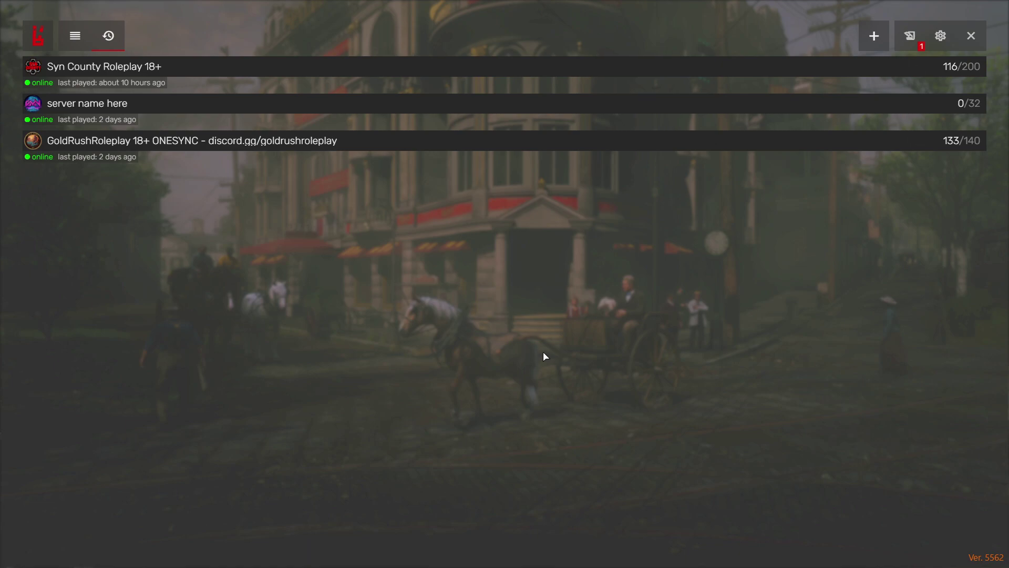
double_click(33, 103)
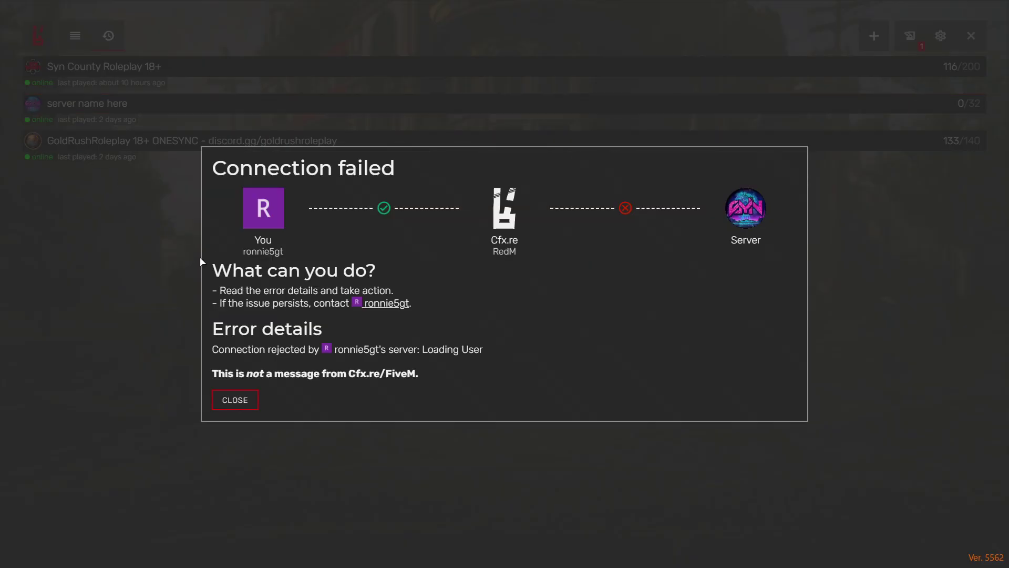
left_click(245, 400)
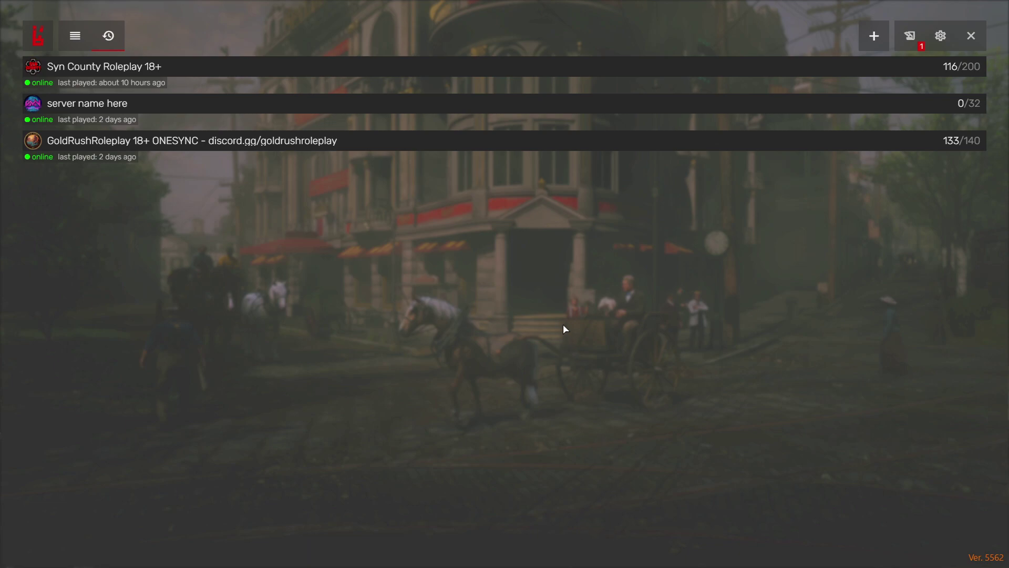
key("alt+Tab")
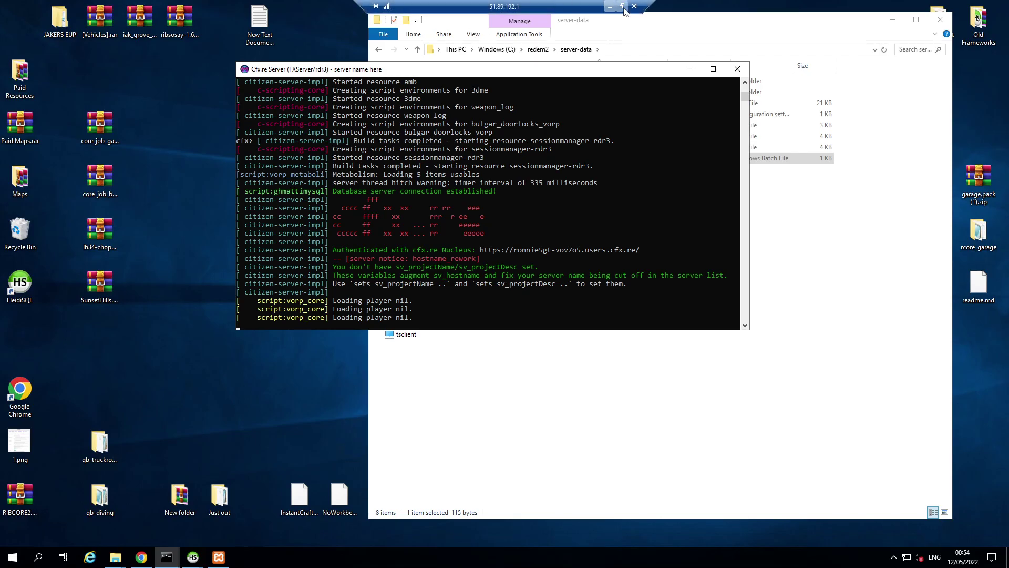
key("alt+Tab")
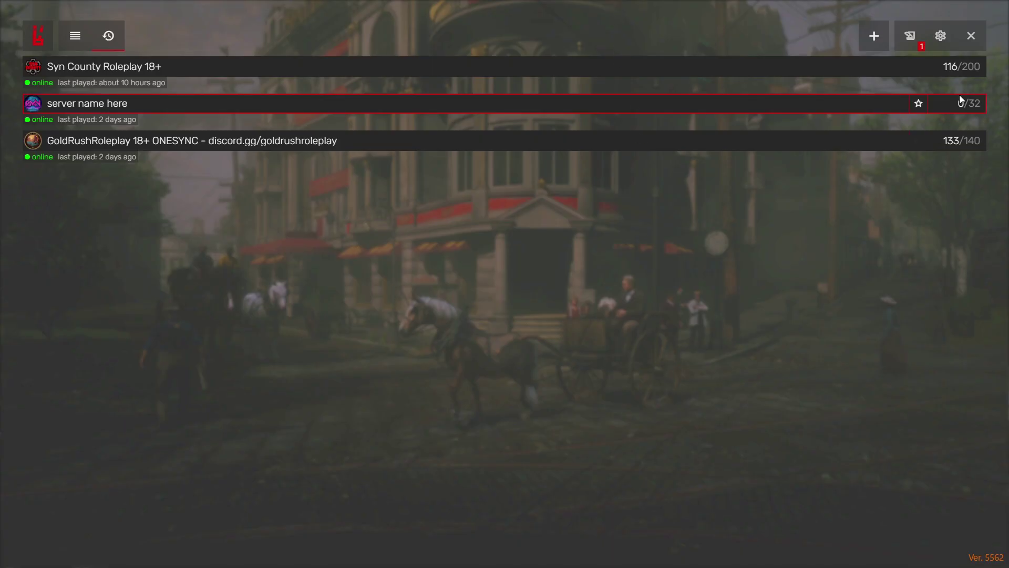
left_click(975, 37)
left_click(904, 35)
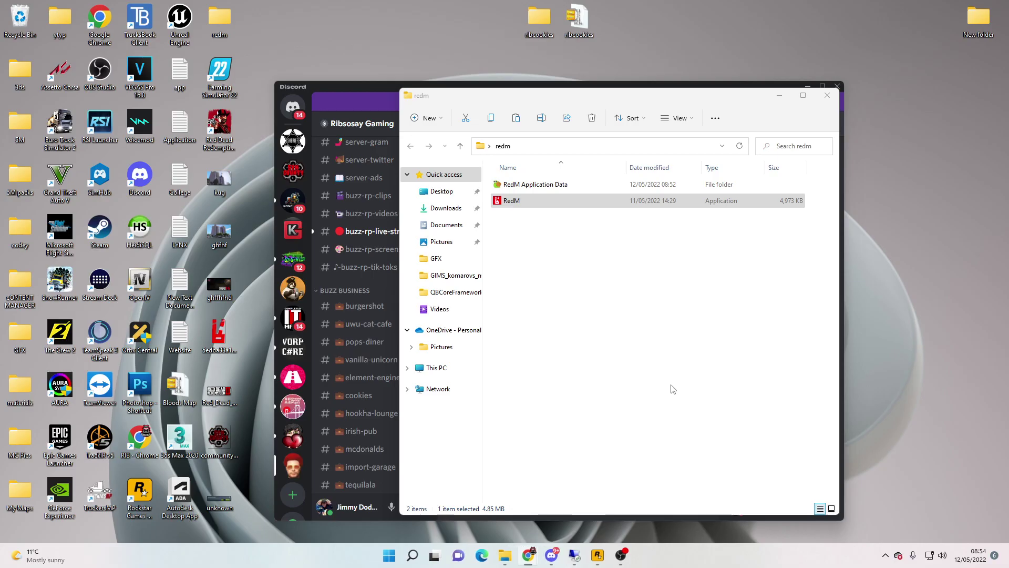
Step: Launch Steam from Windows search, log in with the account password, and minimize it
left_click(885, 556)
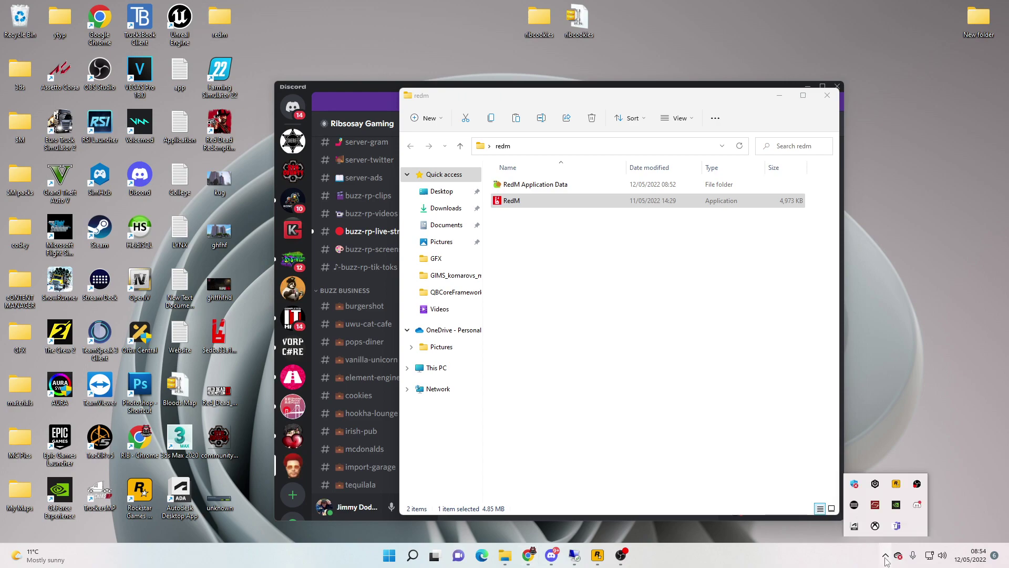
left_click(413, 556)
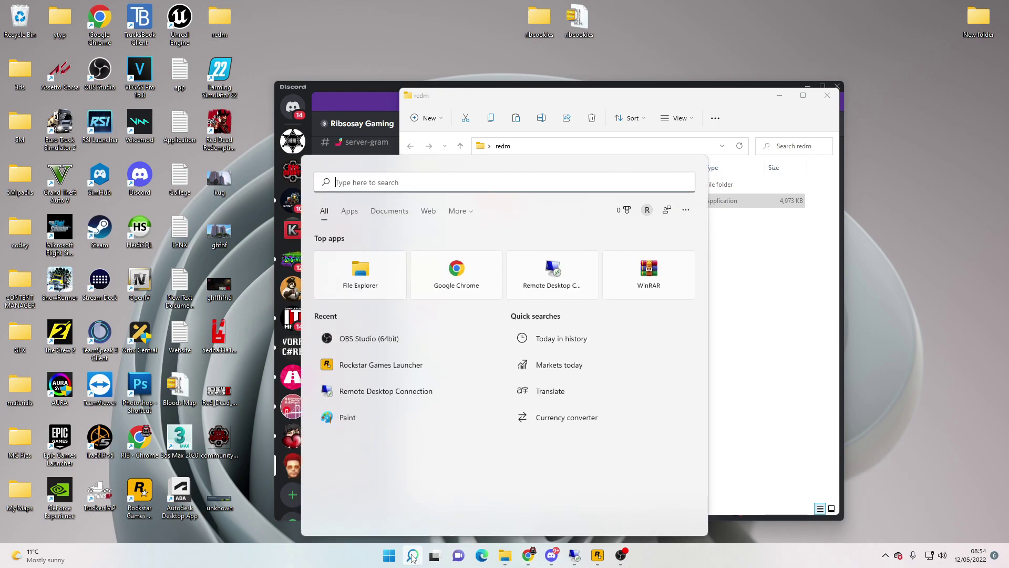
type("te")
key("BackSpace")
key("BackSpace")
type("stea")
left_click(413, 556)
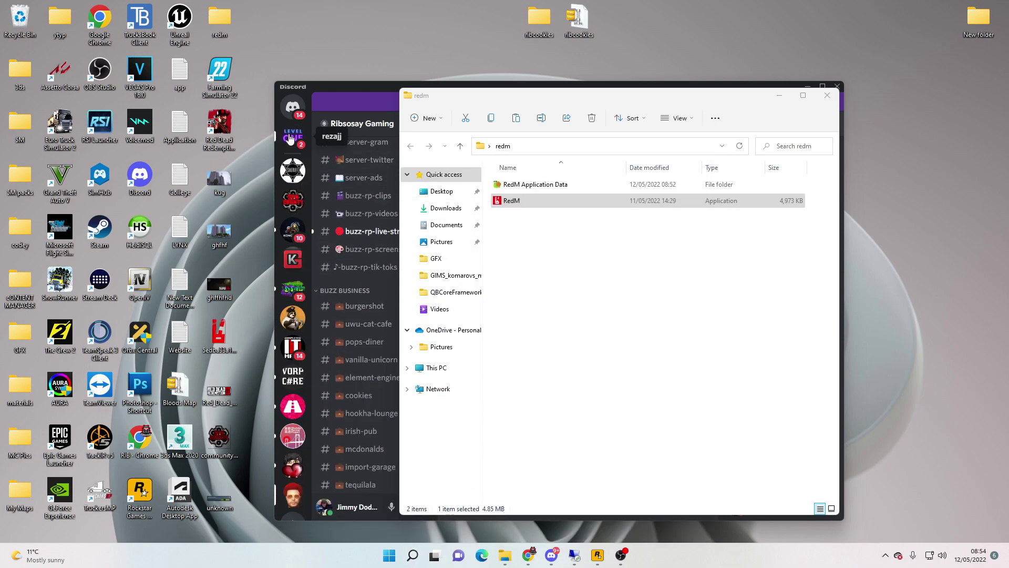
left_click(489, 257)
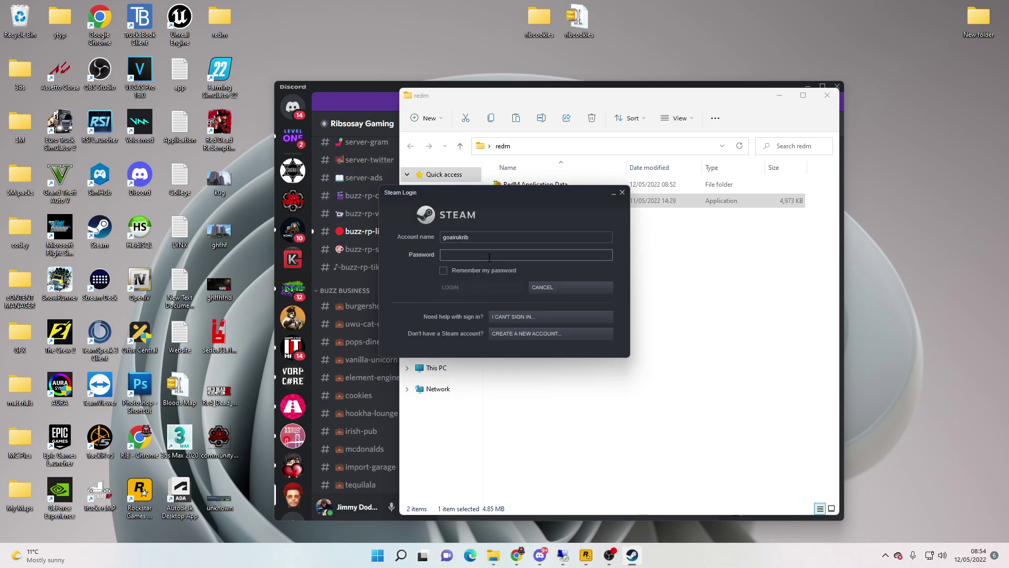
type("**********")
key("Return")
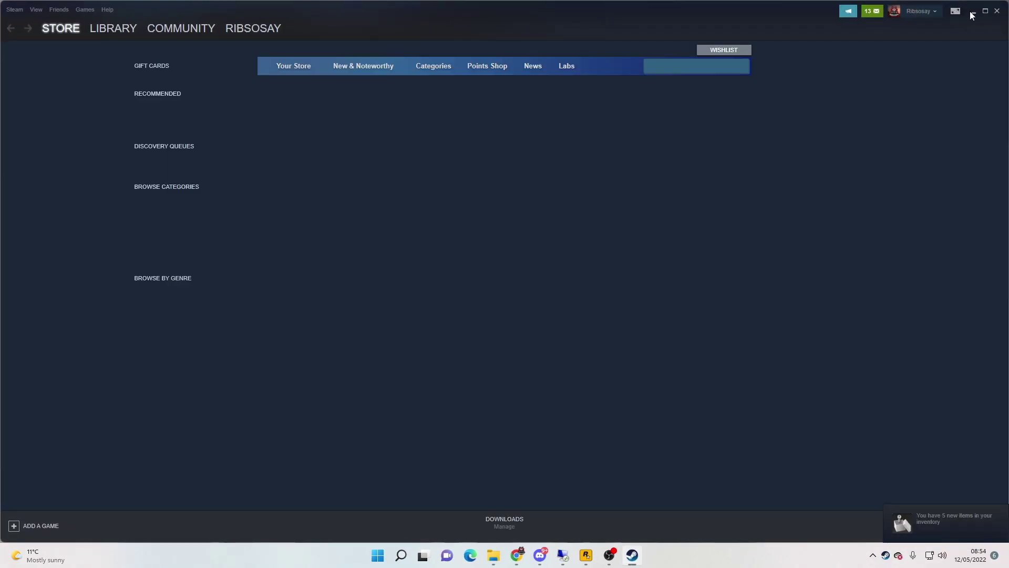
left_click(986, 12)
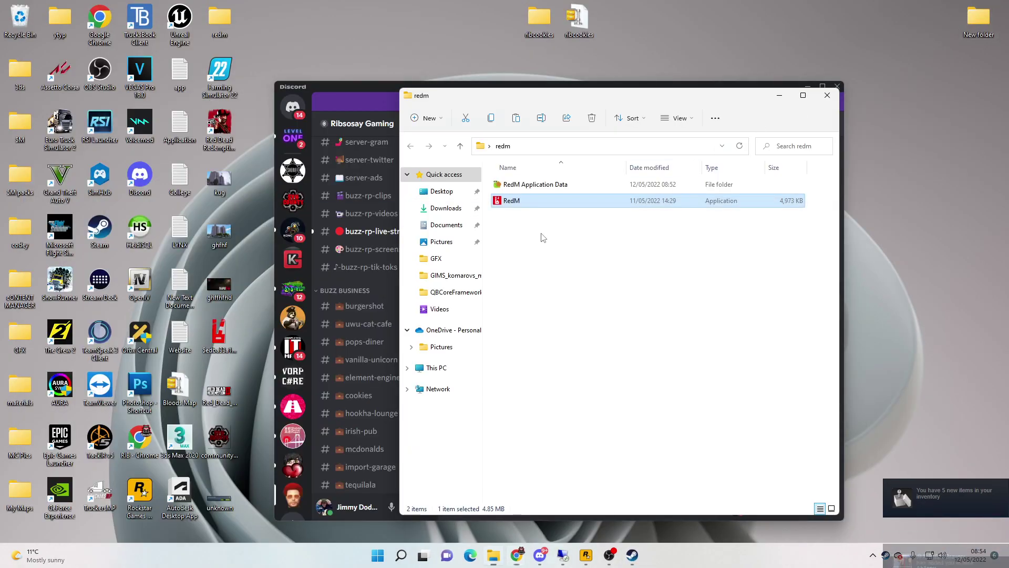
Step: Relaunch RedM and connect to the last-played 'server name here', checking the FXServer log
left_click(512, 201)
double_click(512, 200)
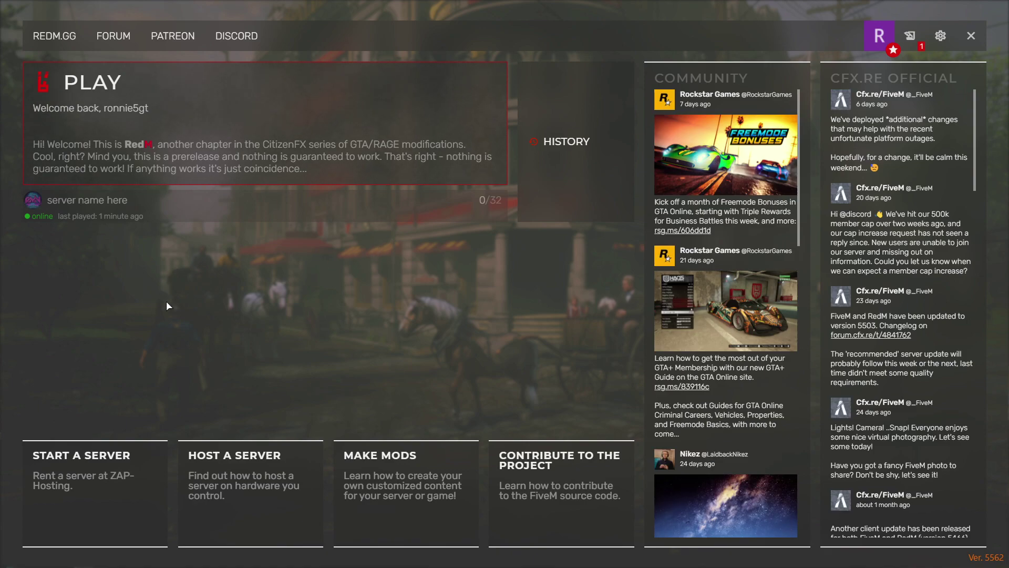
left_click(31, 201)
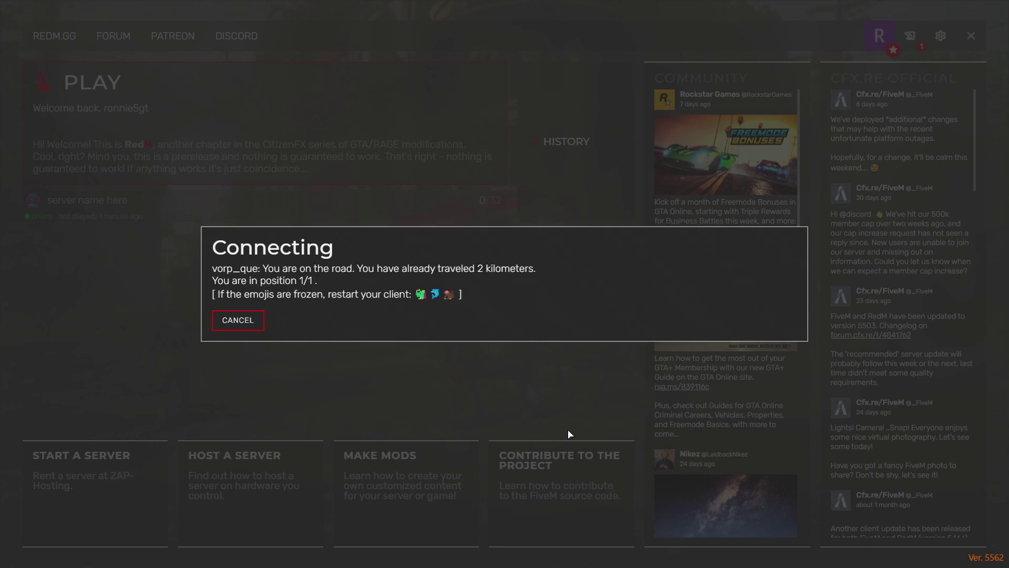
key("alt+Tab")
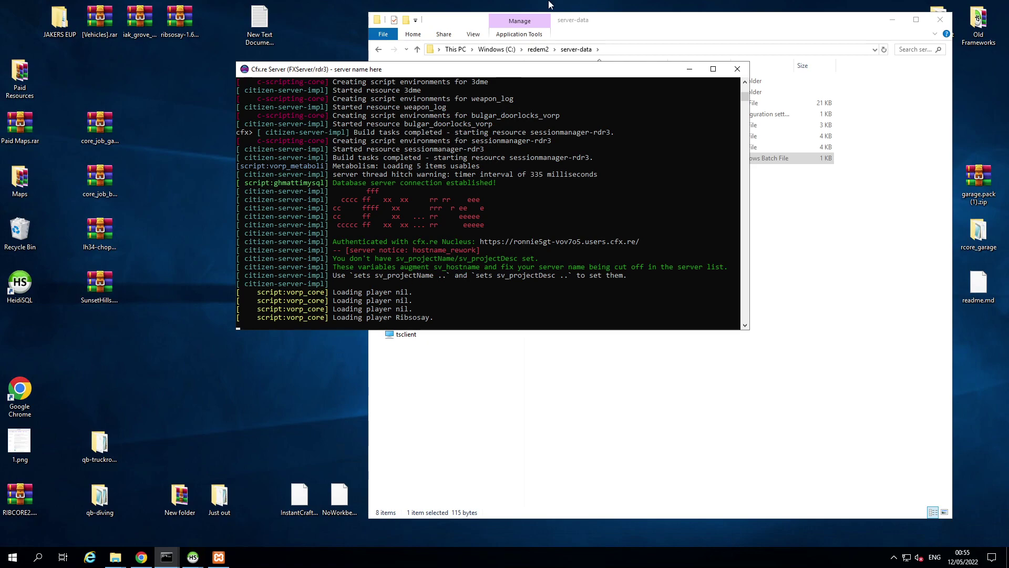
key("alt+Tab")
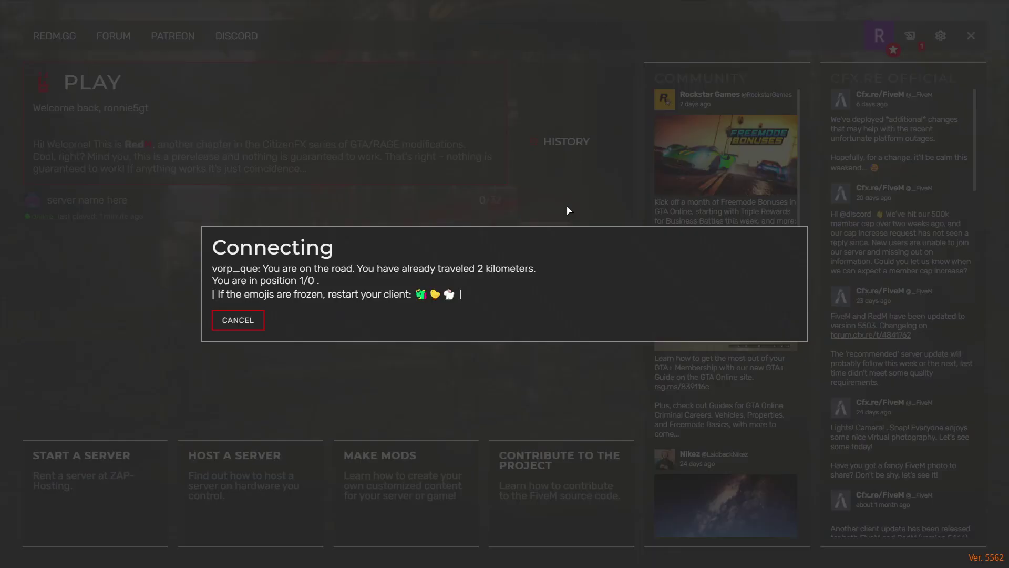